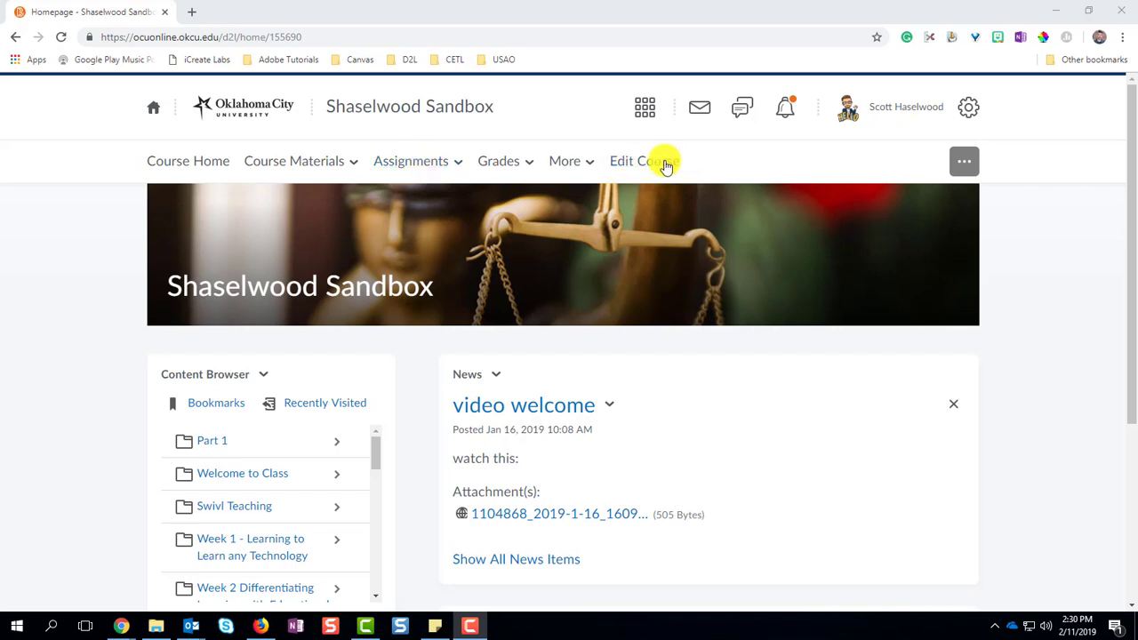
Create a new folder among the course's dropbox folders and name it "big fancy"
{"action": "left_click", "coordinate": [401, 166]}
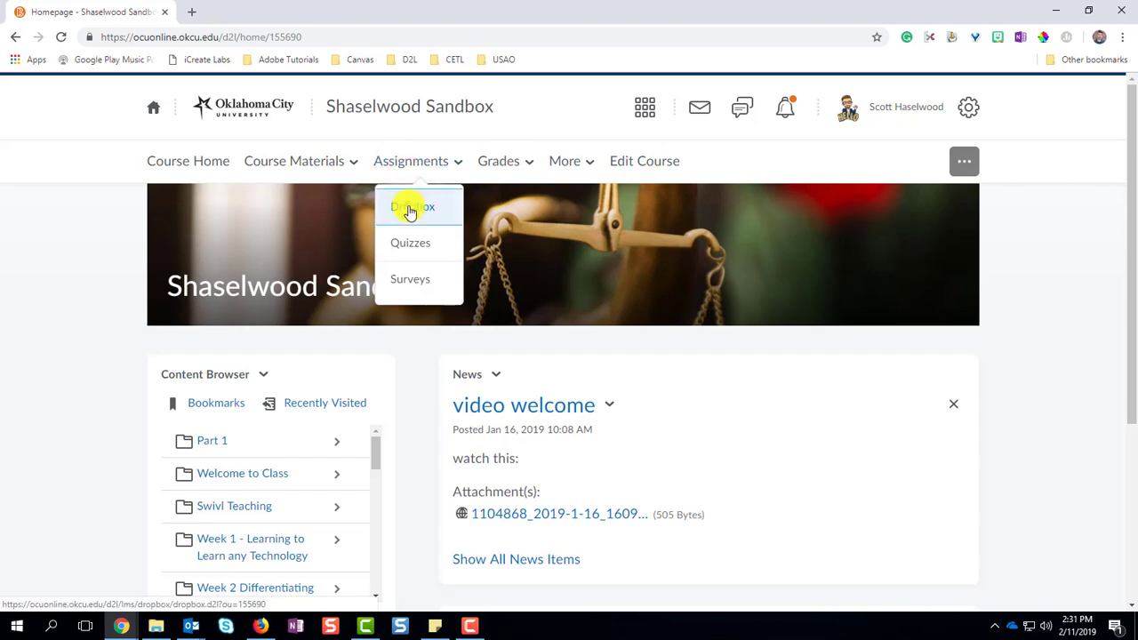
{"action": "left_click", "coordinate": [410, 210]}
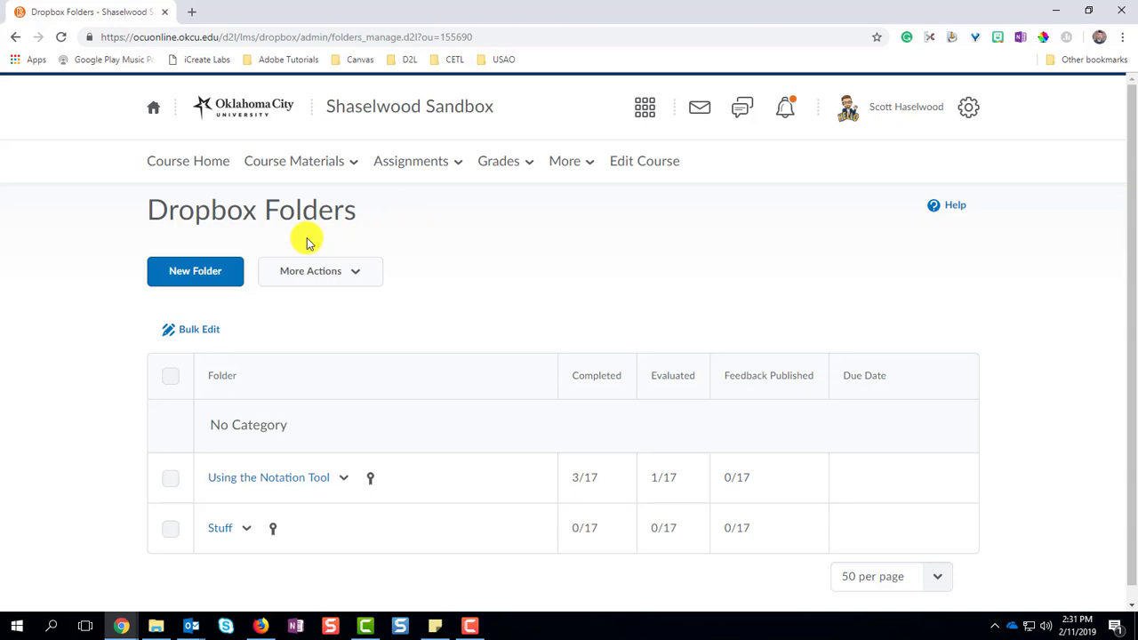
{"action": "left_click", "coordinate": [227, 271]}
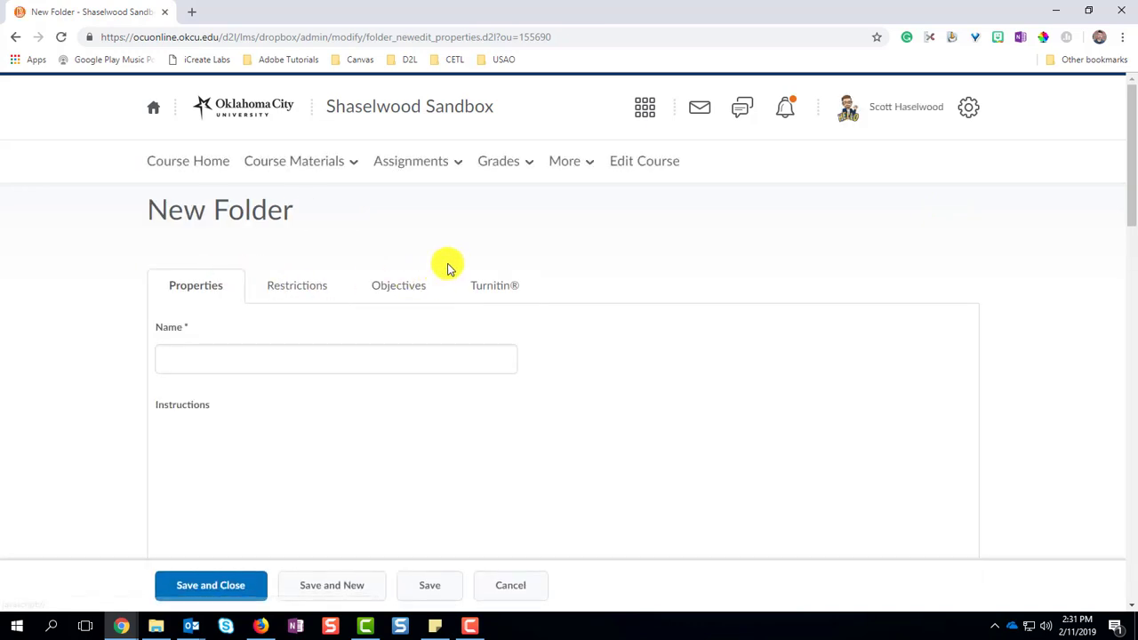
{"action": "scroll", "coordinate": [445, 249], "scroll_direction": "down", "scroll_amount": 2}
{"action": "left_click", "coordinate": [436, 219]}
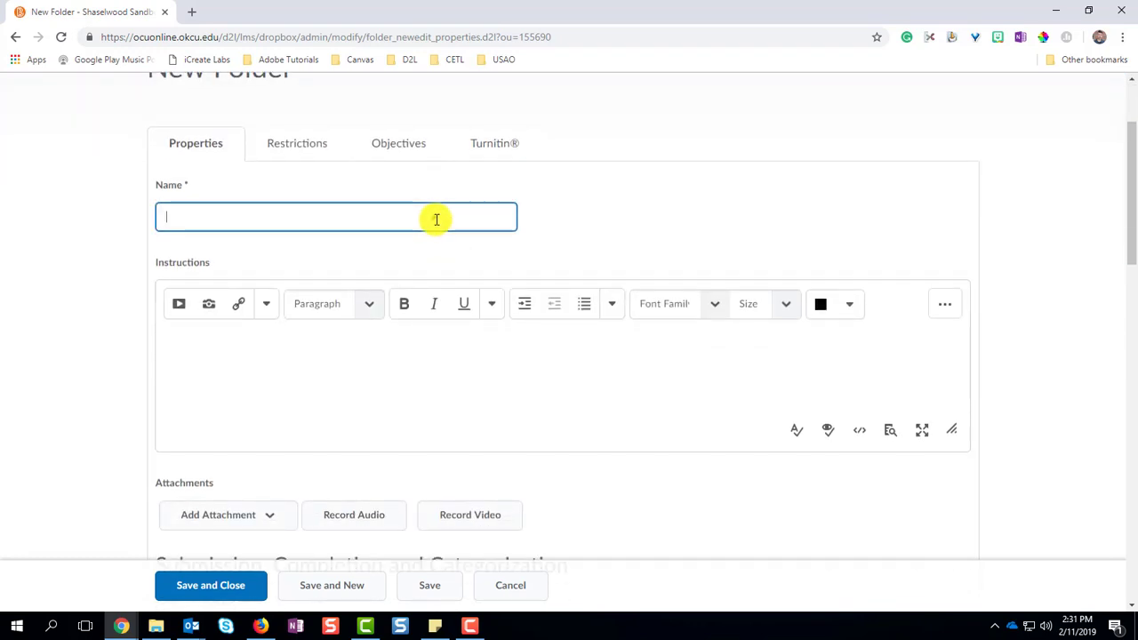
{"action": "type", "text": "big fancy"}
Write "to complete this assignment do this:" as the folder's instructions
{"action": "left_click", "coordinate": [413, 371]}
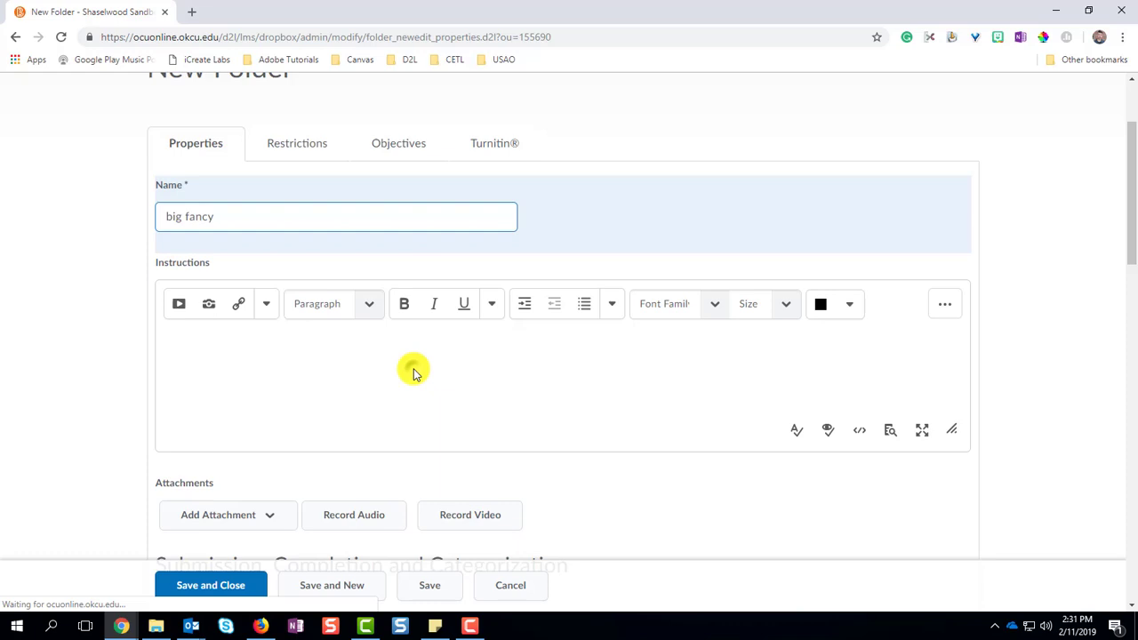
{"action": "type", "text": "the"}
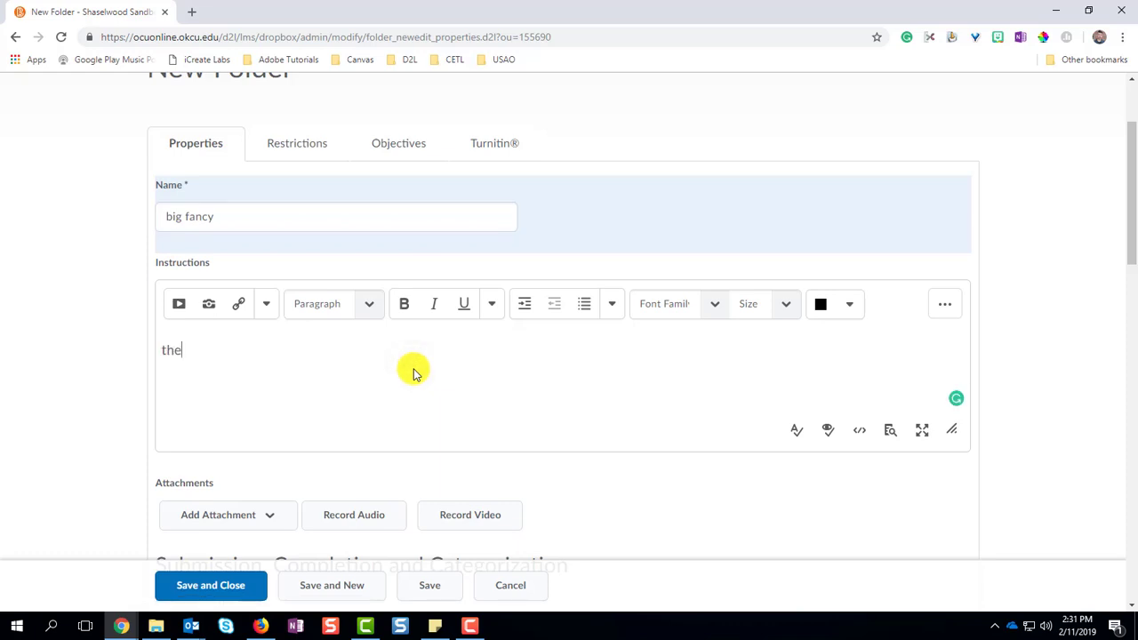
{"action": "key", "text": "BackSpace"}
{"action": "key", "text": "BackSpace"}
{"action": "key", "text": "BackSpace"}
{"action": "type", "text": "to complete this"}
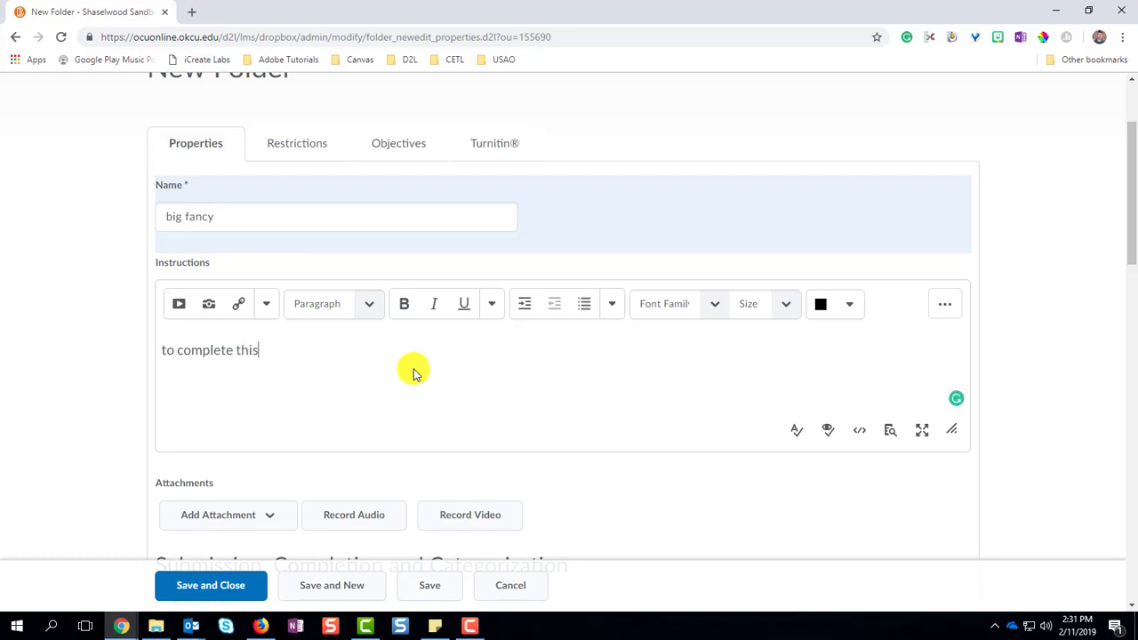
{"action": "type", "text": " assignment do th"}
{"action": "type", "text": "e"}
{"action": "key", "text": "BackSpace"}
{"action": "type", "text": "is:"}
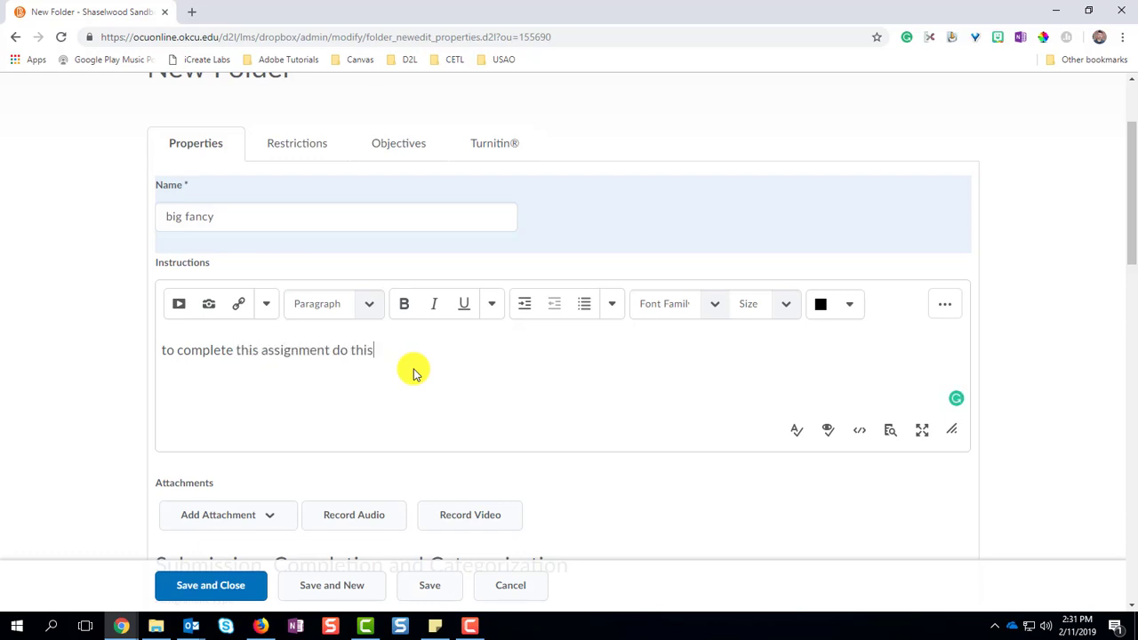
{"action": "key", "text": "Return"}
Examine the assignment type, submission type, files allowed, submissions kept and notification email options of the new folder
{"action": "scroll", "coordinate": [414, 369], "scroll_direction": "down", "scroll_amount": 1}
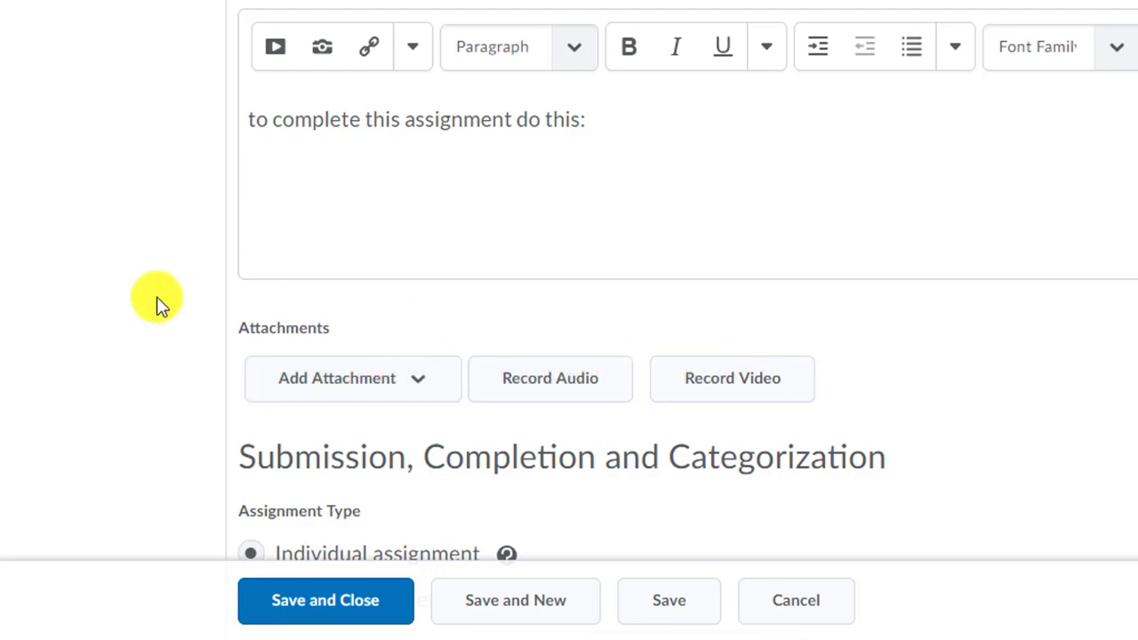
{"action": "scroll", "coordinate": [155, 303], "scroll_direction": "down", "scroll_amount": 2}
{"action": "scroll", "coordinate": [156, 304], "scroll_direction": "down", "scroll_amount": 5}
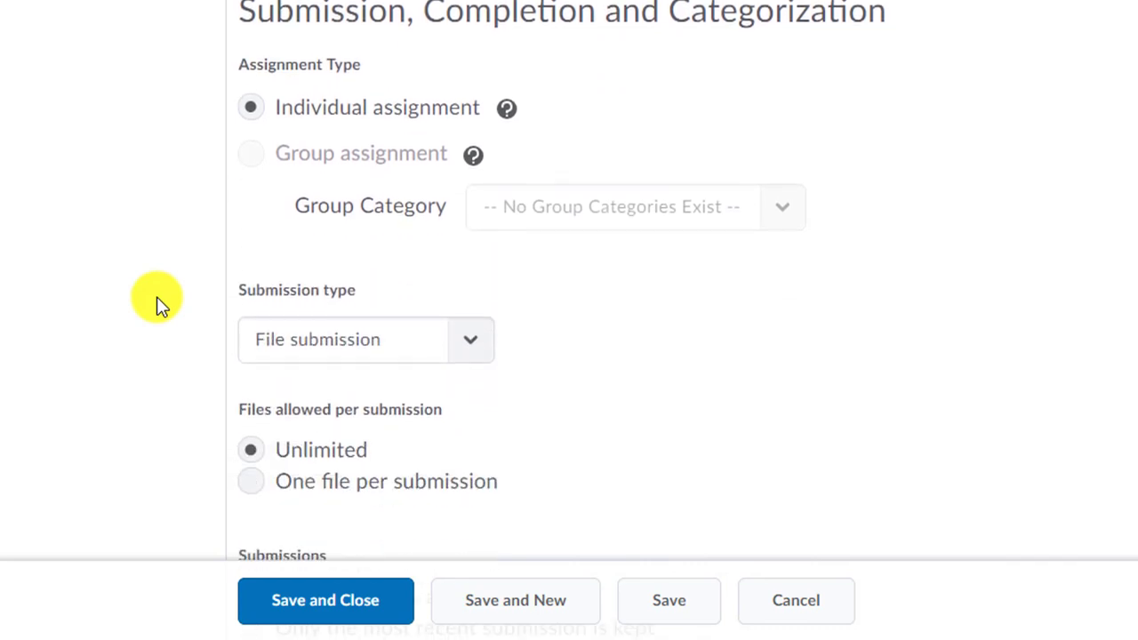
{"action": "scroll", "coordinate": [155, 304], "scroll_direction": "down", "scroll_amount": 2}
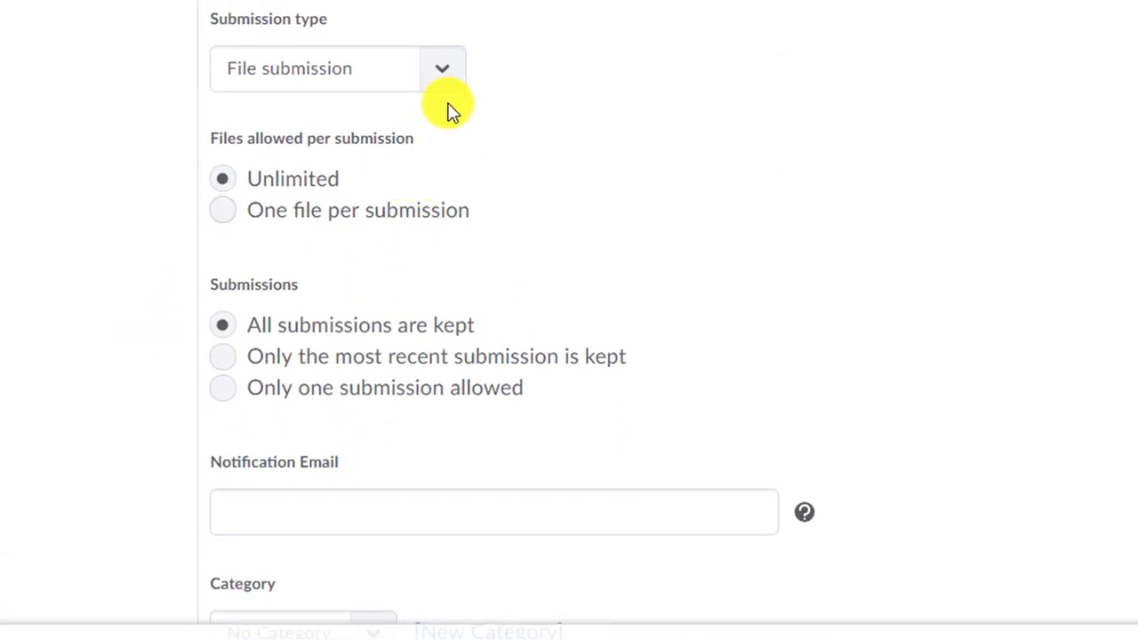
{"action": "left_click", "coordinate": [454, 89]}
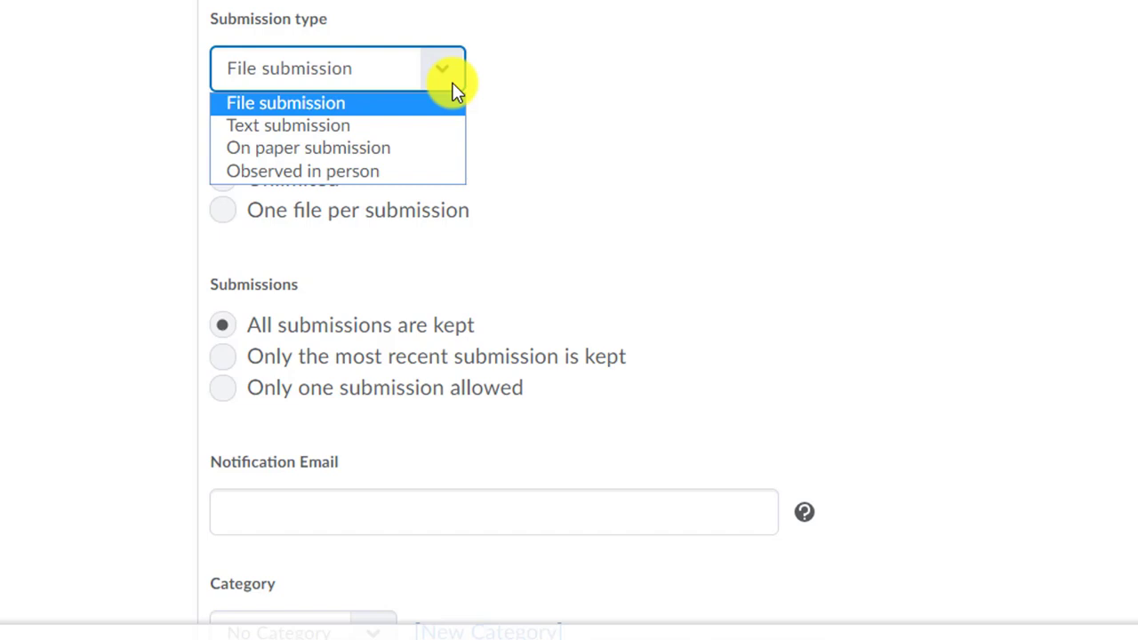
{"action": "left_click", "coordinate": [708, 129]}
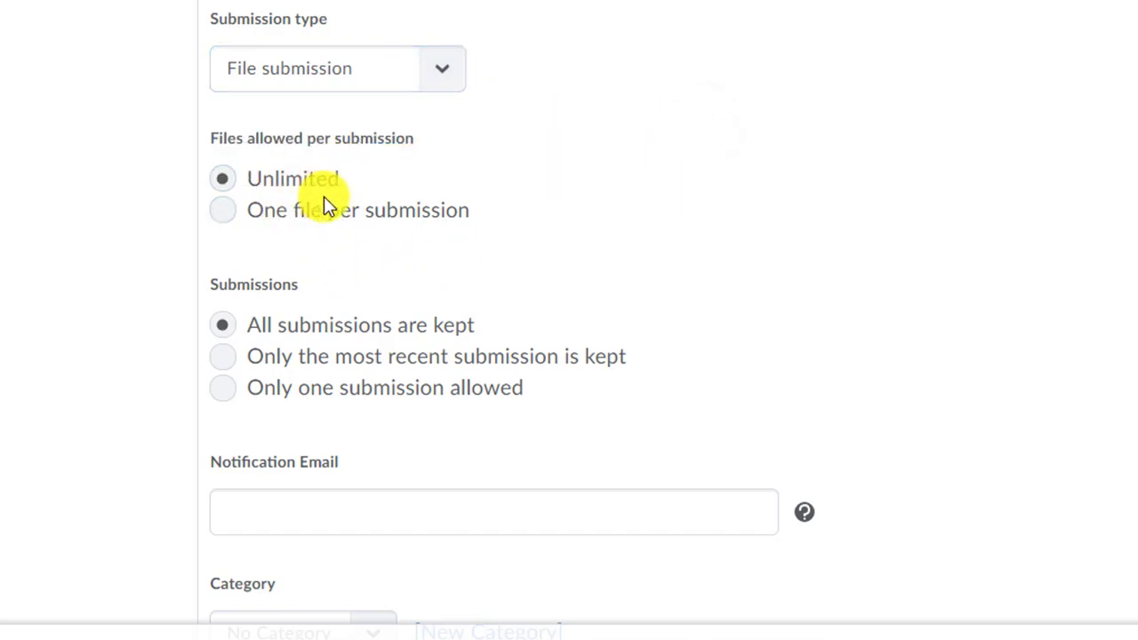
{"action": "scroll", "coordinate": [777, 252], "scroll_direction": "down", "scroll_amount": 3}
{"action": "left_click", "coordinate": [388, 111]}
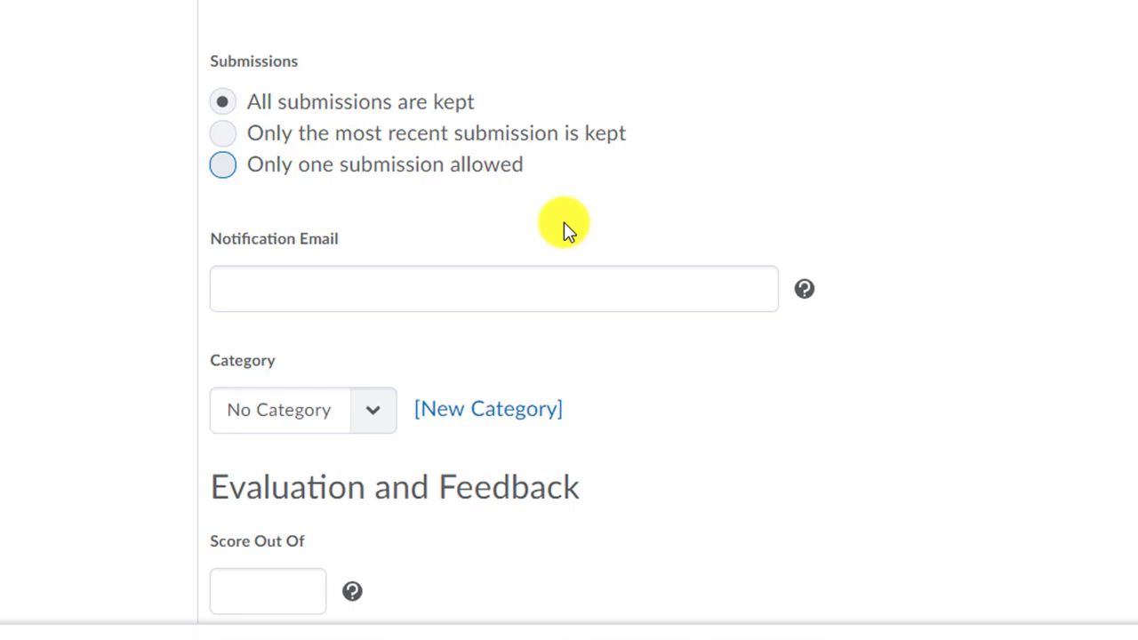
{"action": "left_click", "coordinate": [540, 285]}
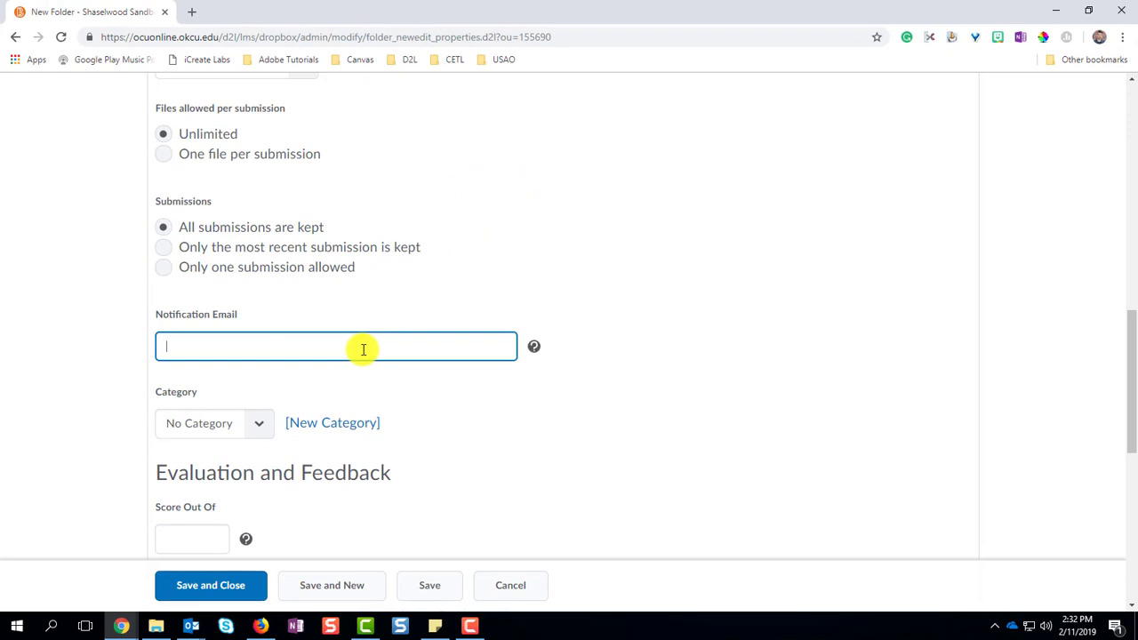
{"action": "scroll", "coordinate": [364, 347], "scroll_direction": "down", "scroll_amount": 2}
Create a new dropbox category named "Final Paper" for the folder and save it
{"action": "left_click", "coordinate": [267, 214]}
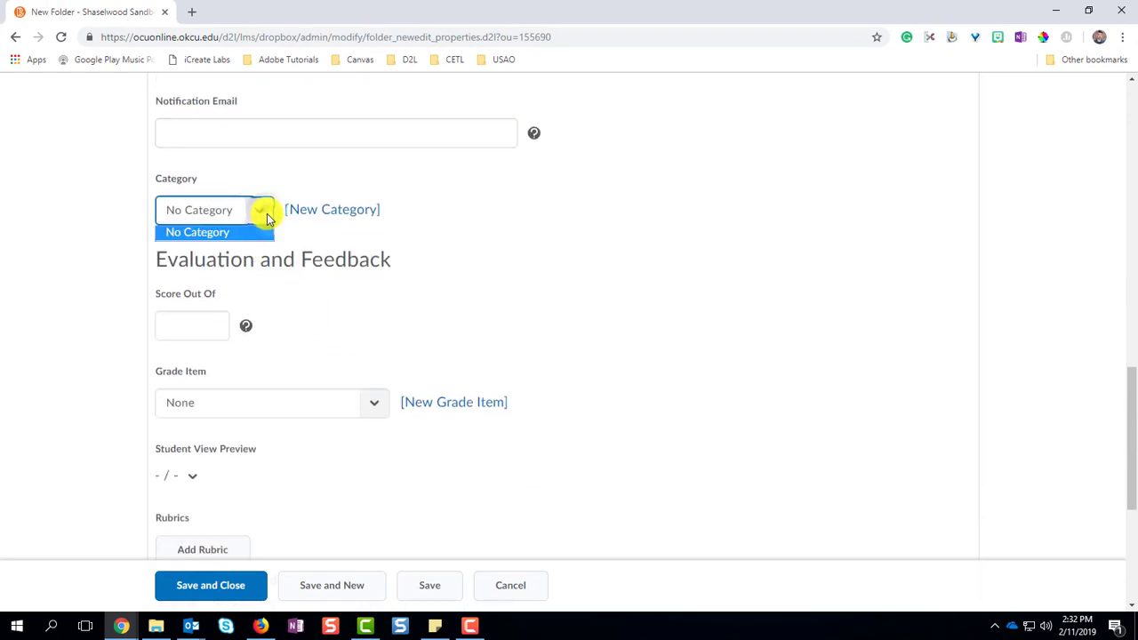
{"action": "left_click", "coordinate": [267, 213]}
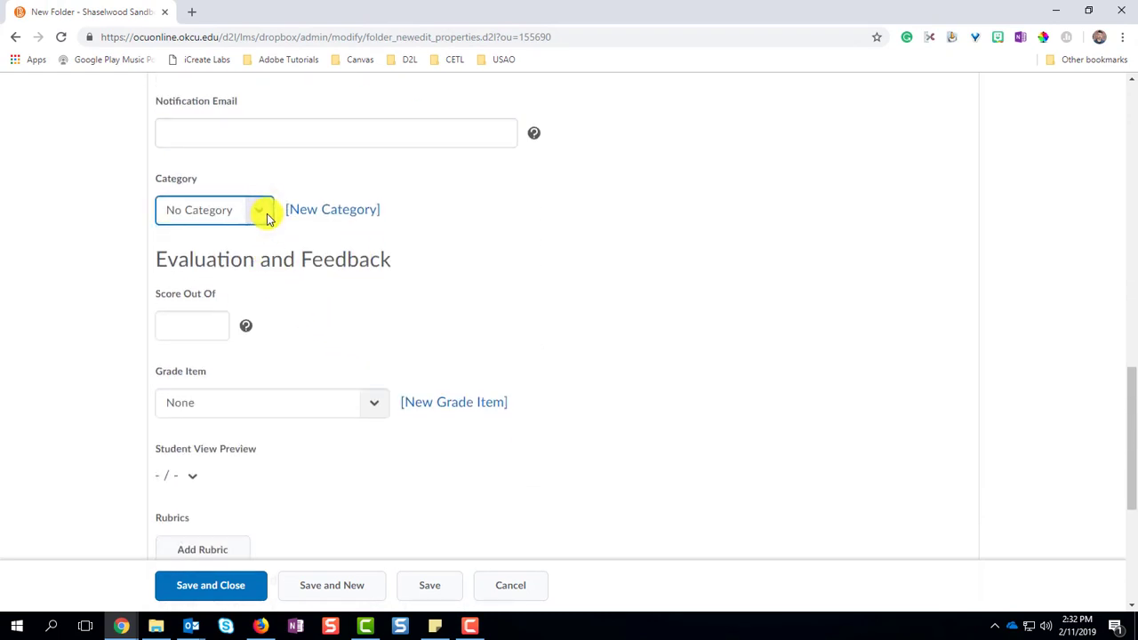
{"action": "left_click", "coordinate": [329, 213]}
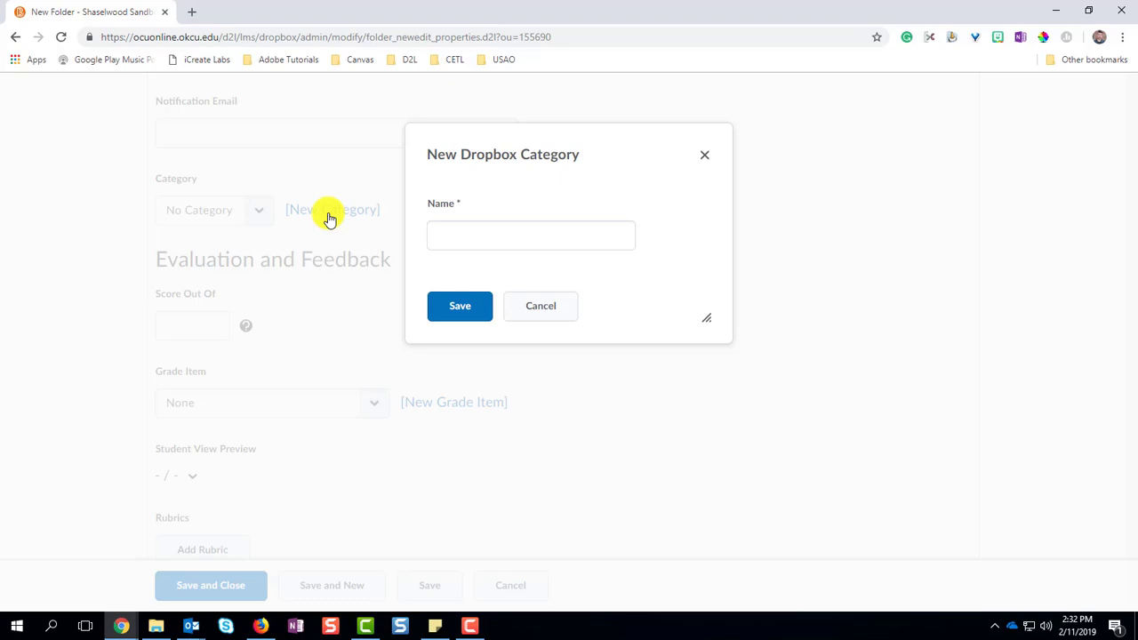
{"action": "left_click", "coordinate": [435, 233]}
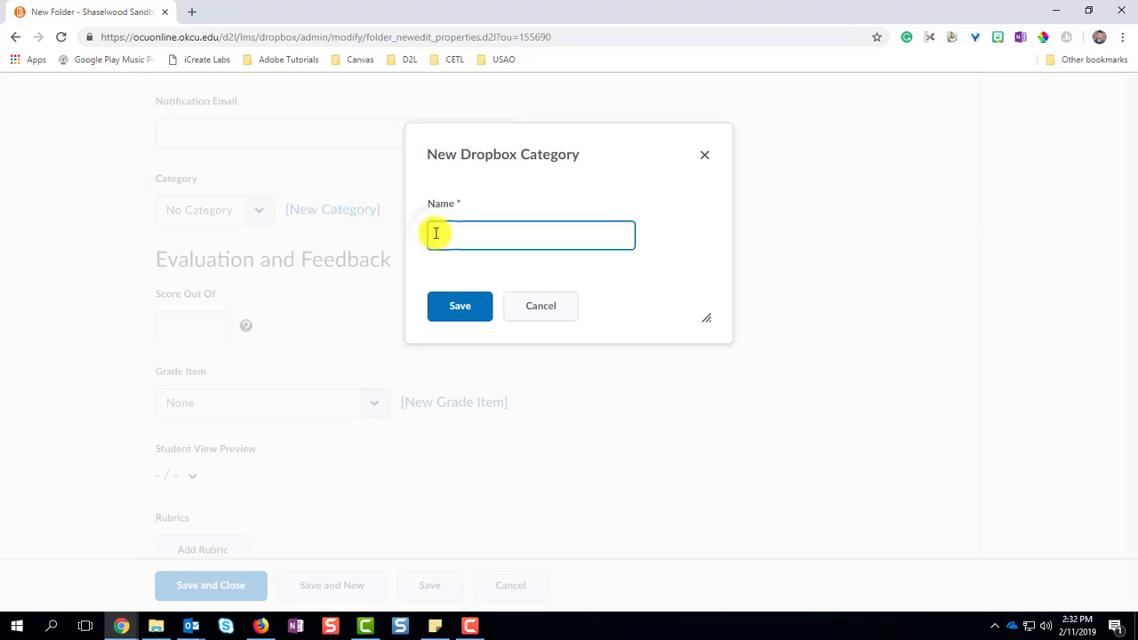
{"action": "type", "text": "Final Paper"}
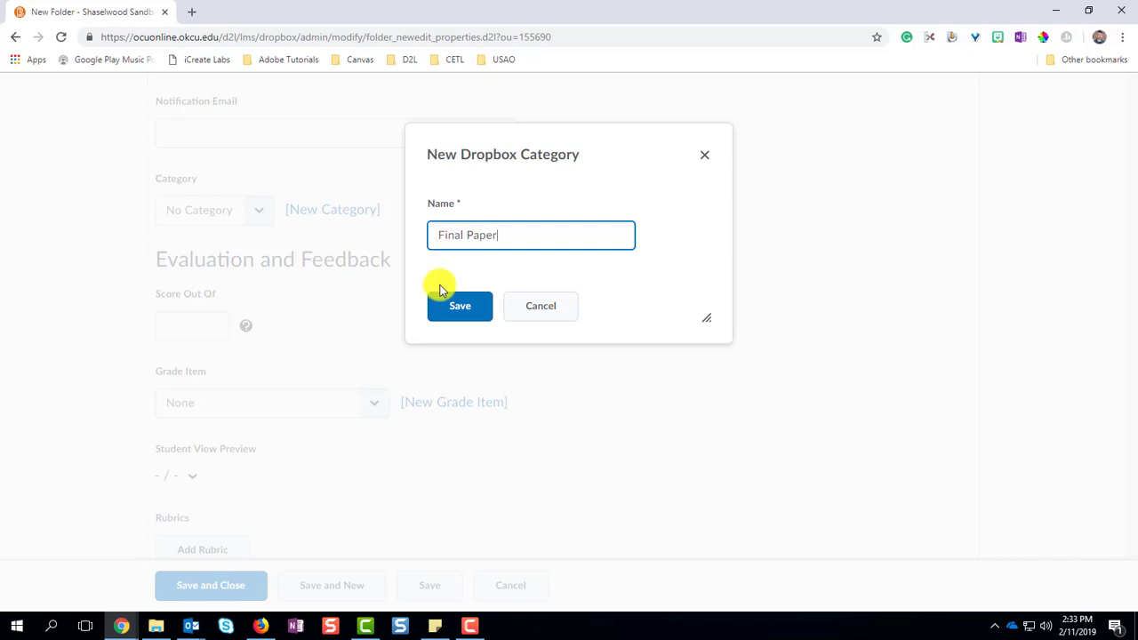
{"action": "left_click", "coordinate": [447, 311]}
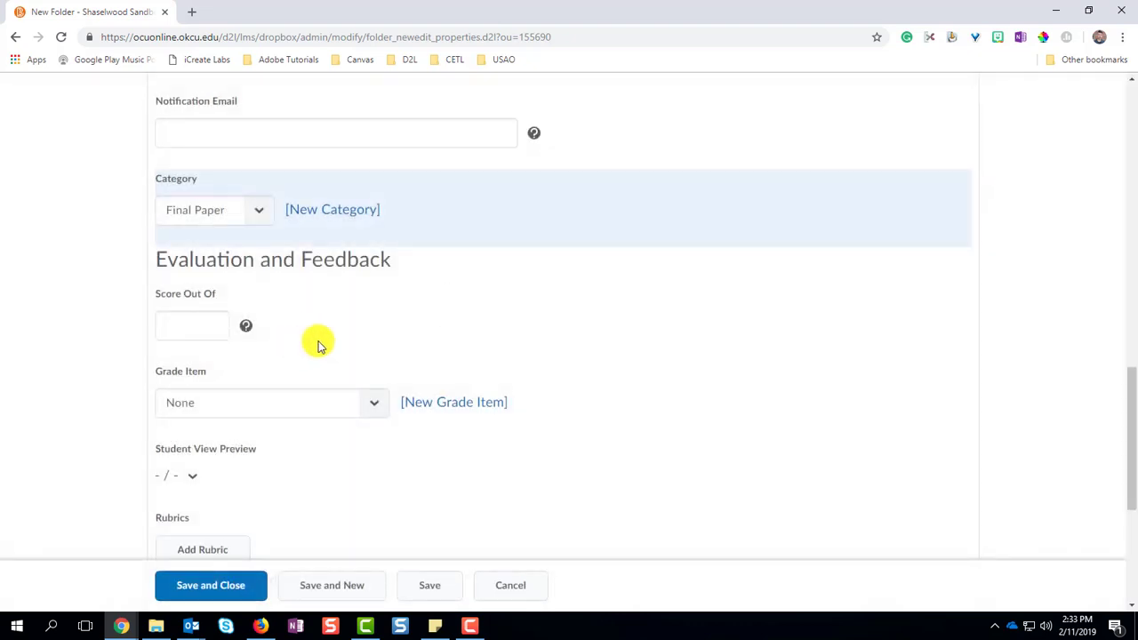
Set the folder's score out of 10
{"action": "left_click", "coordinate": [187, 325]}
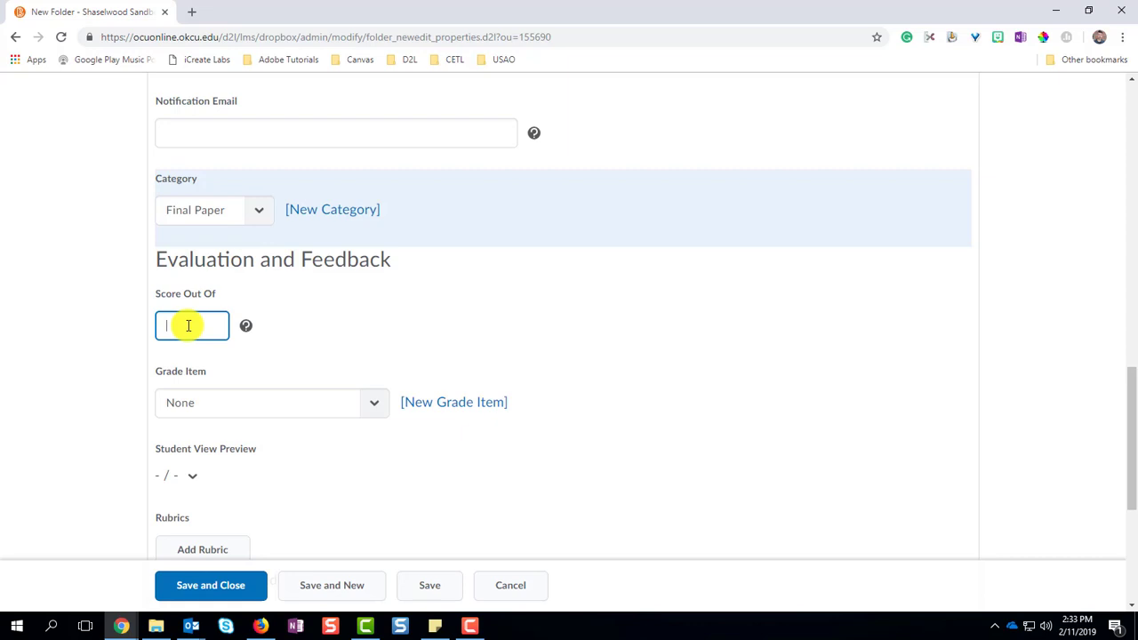
{"action": "type", "text": "10"}
{"action": "scroll", "coordinate": [386, 320], "scroll_direction": "down", "scroll_amount": 2}
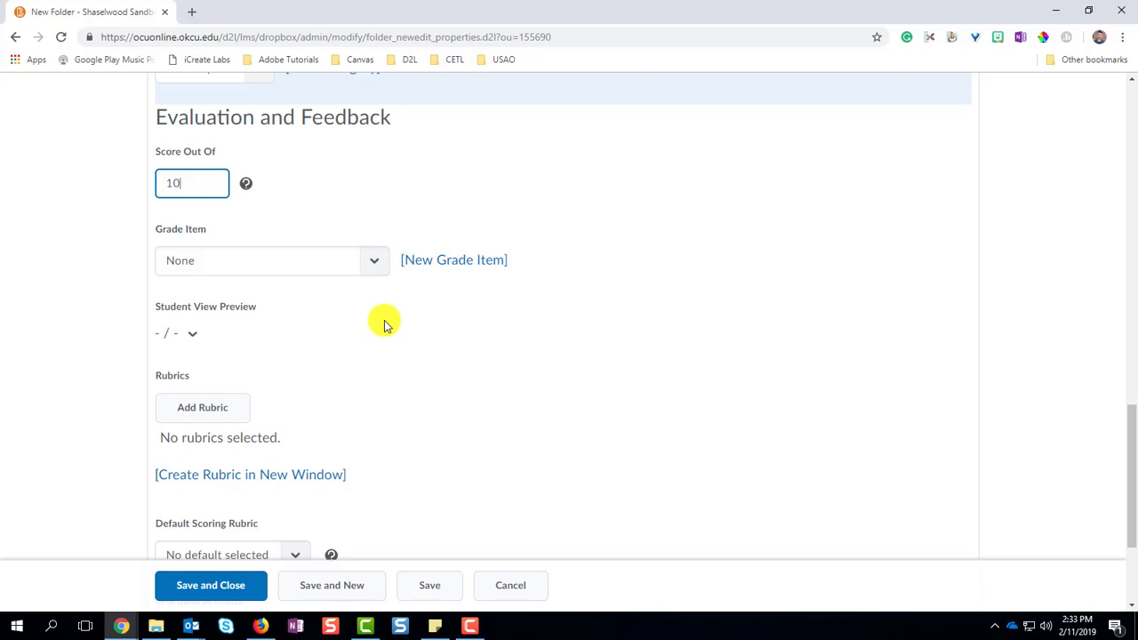
Start a new grade item for the folder, named "fancy paper", in the Tests category
{"action": "left_click", "coordinate": [447, 264]}
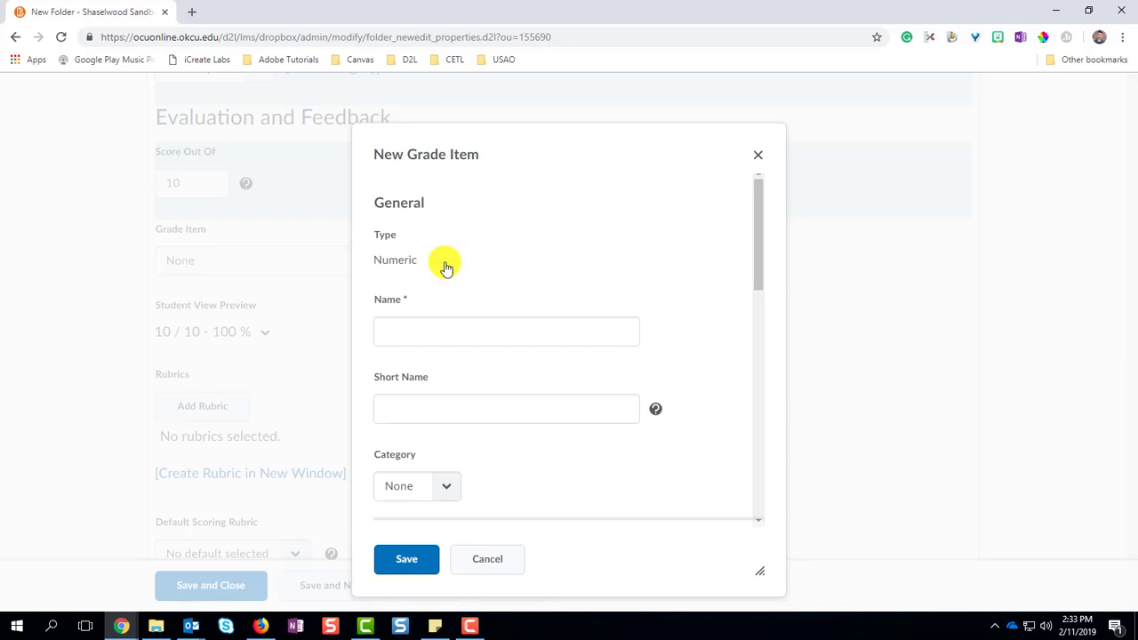
{"action": "left_click", "coordinate": [466, 322]}
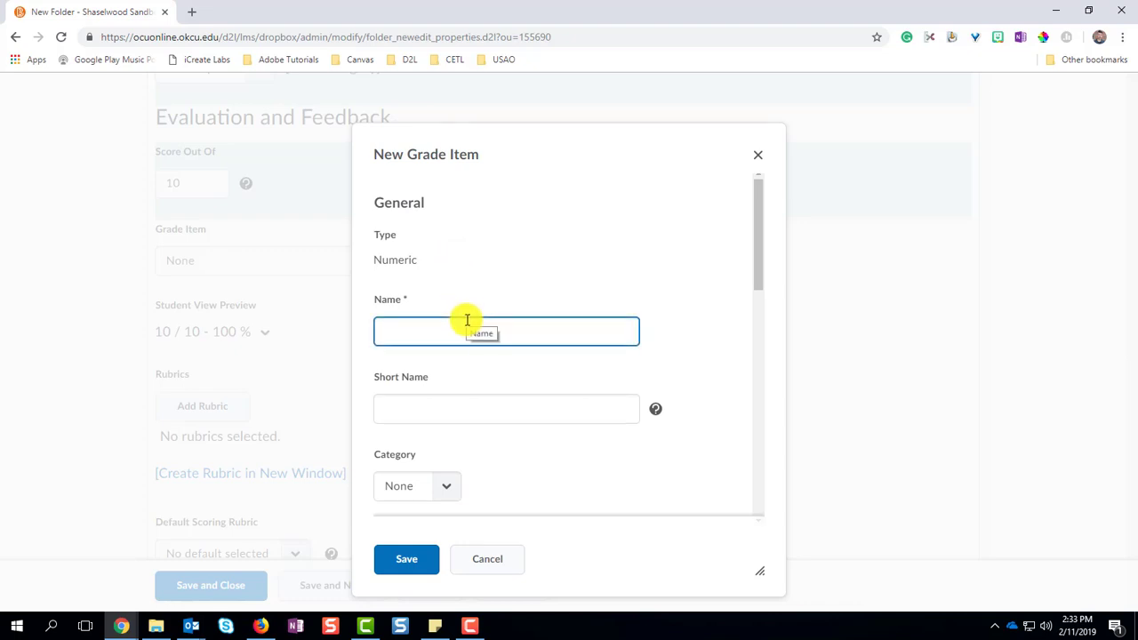
{"action": "type", "text": "facny"}
{"action": "key", "text": "BackSpace"}
{"action": "key", "text": "BackSpace"}
{"action": "key", "text": "BackSpace"}
{"action": "type", "text": "nc"}
{"action": "scroll", "coordinate": [724, 394], "scroll_direction": "down", "scroll_amount": 2}
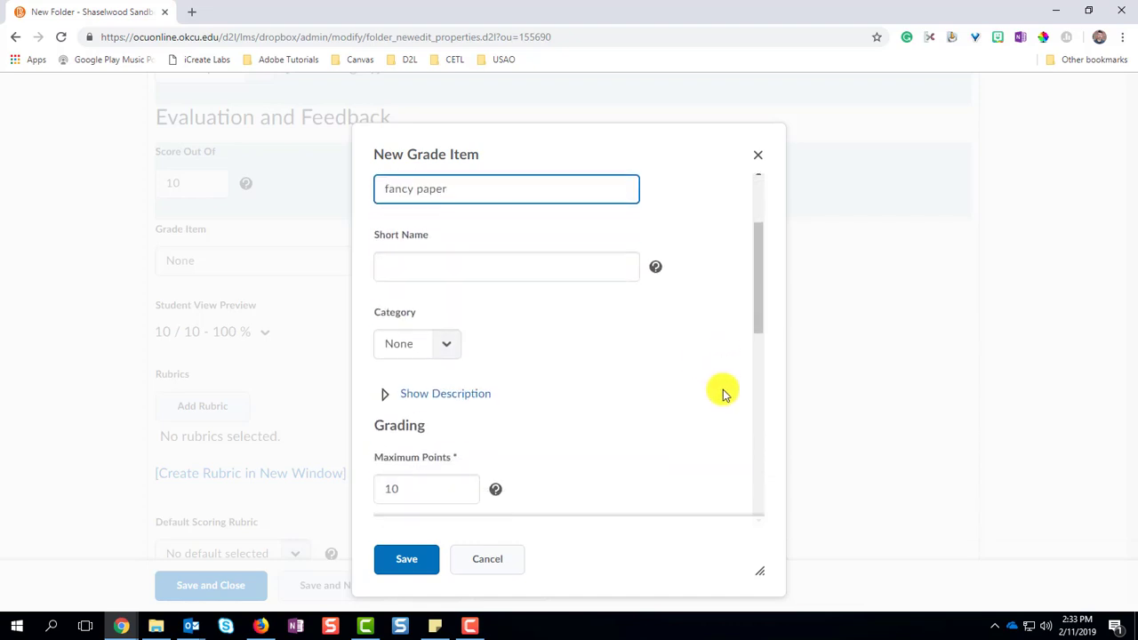
{"action": "left_click", "coordinate": [449, 356]}
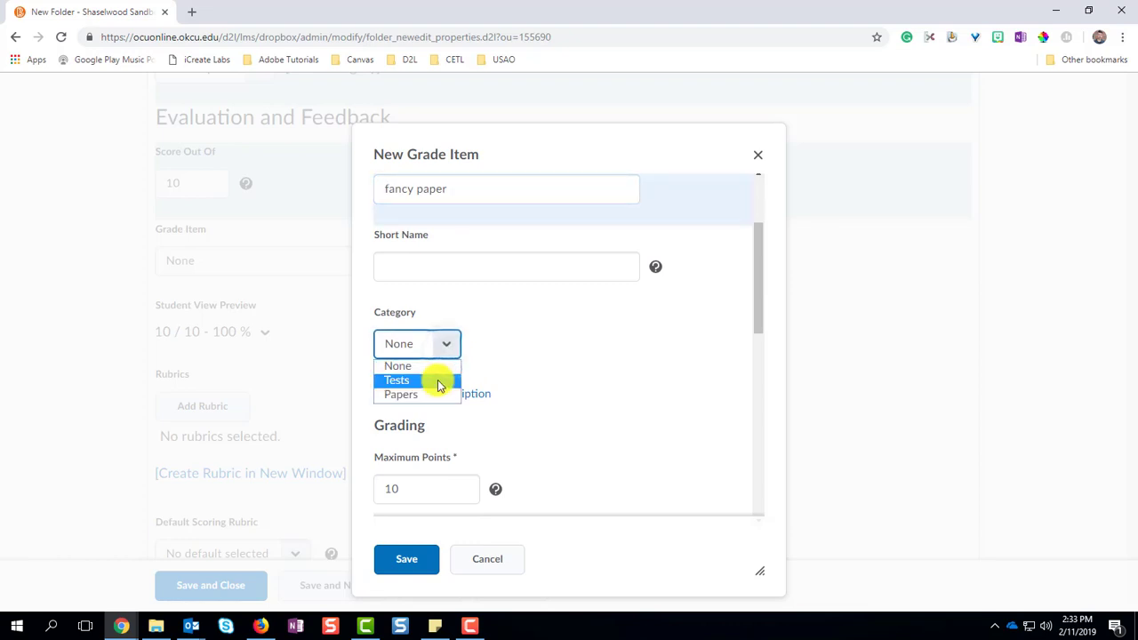
{"action": "left_click", "coordinate": [437, 380]}
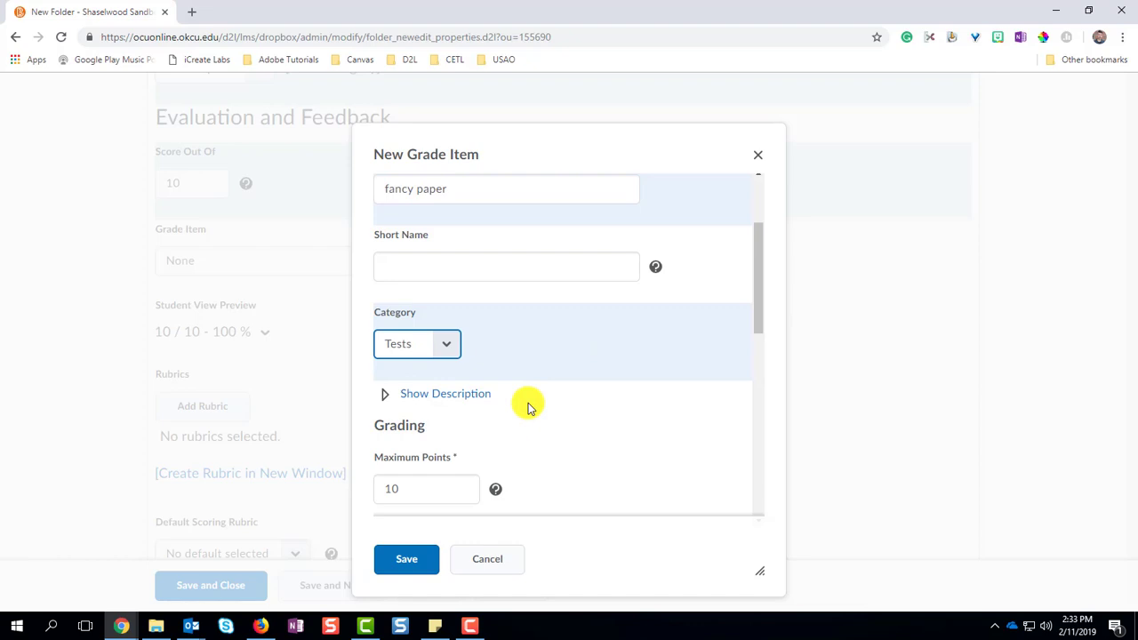
Look through the grade item's grading, visibility and grade scheme options, and save the grade item with the default scheme
{"action": "scroll", "coordinate": [528, 406], "scroll_direction": "down", "scroll_amount": 2}
{"action": "left_click", "coordinate": [447, 284]}
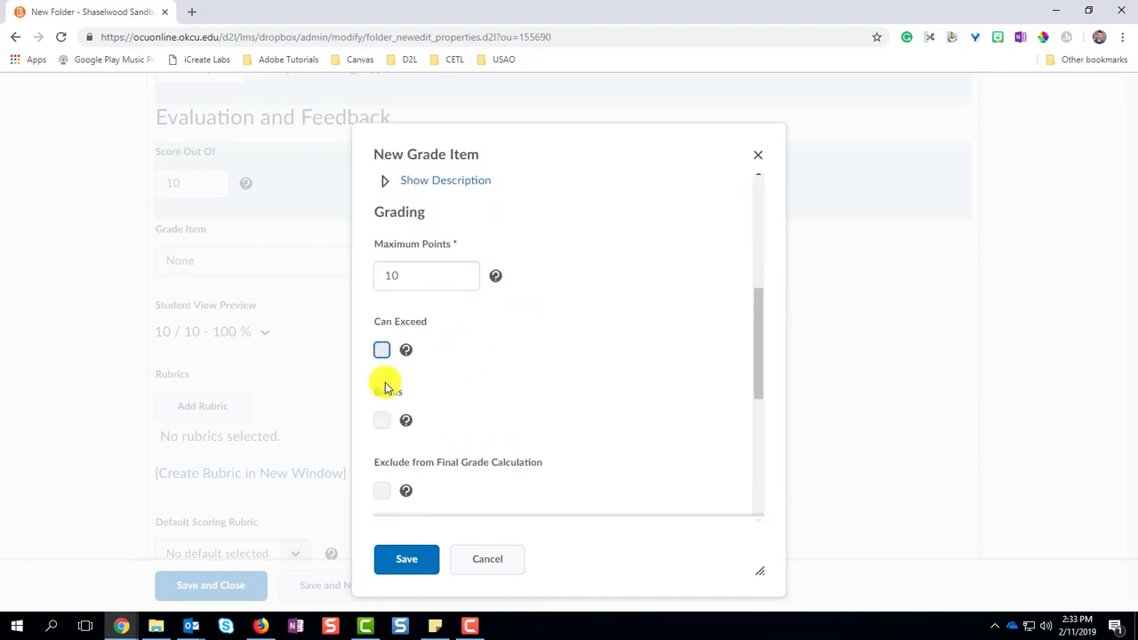
{"action": "scroll", "coordinate": [569, 357], "scroll_direction": "down", "scroll_amount": 2}
{"action": "scroll", "coordinate": [569, 357], "scroll_direction": "down", "scroll_amount": 1}
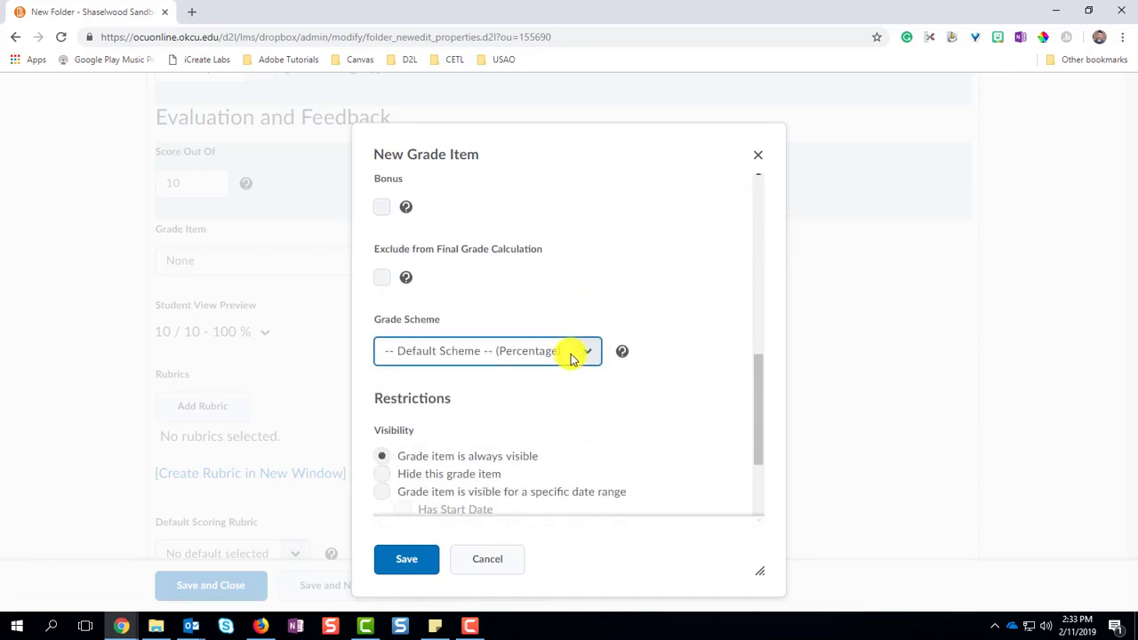
{"action": "scroll", "coordinate": [659, 353], "scroll_direction": "down", "scroll_amount": 2}
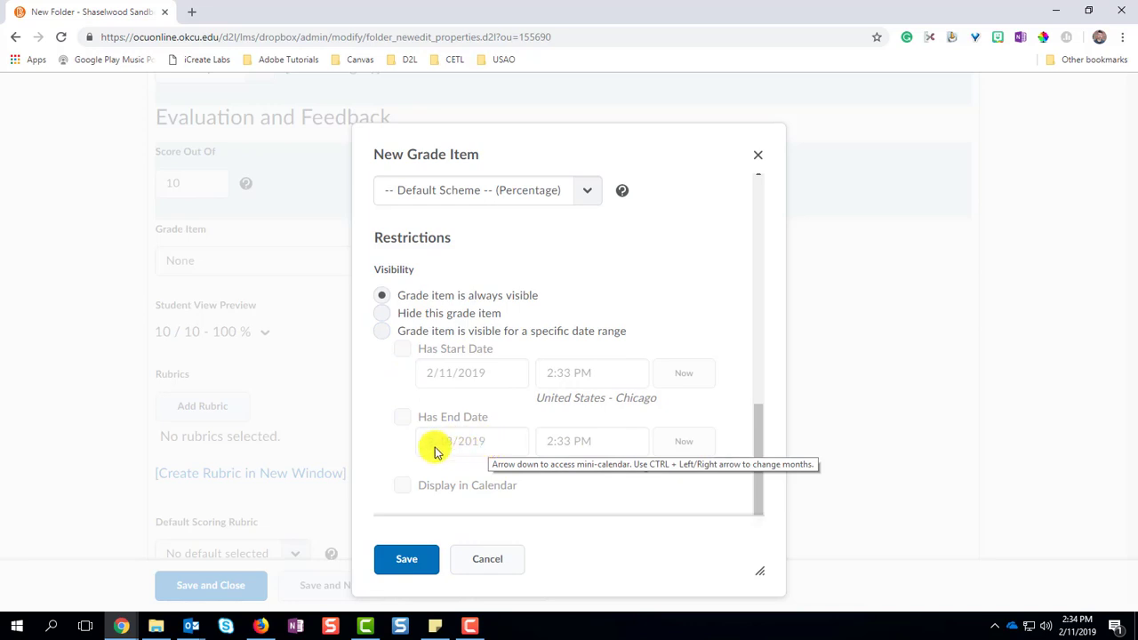
{"action": "left_click", "coordinate": [579, 196]}
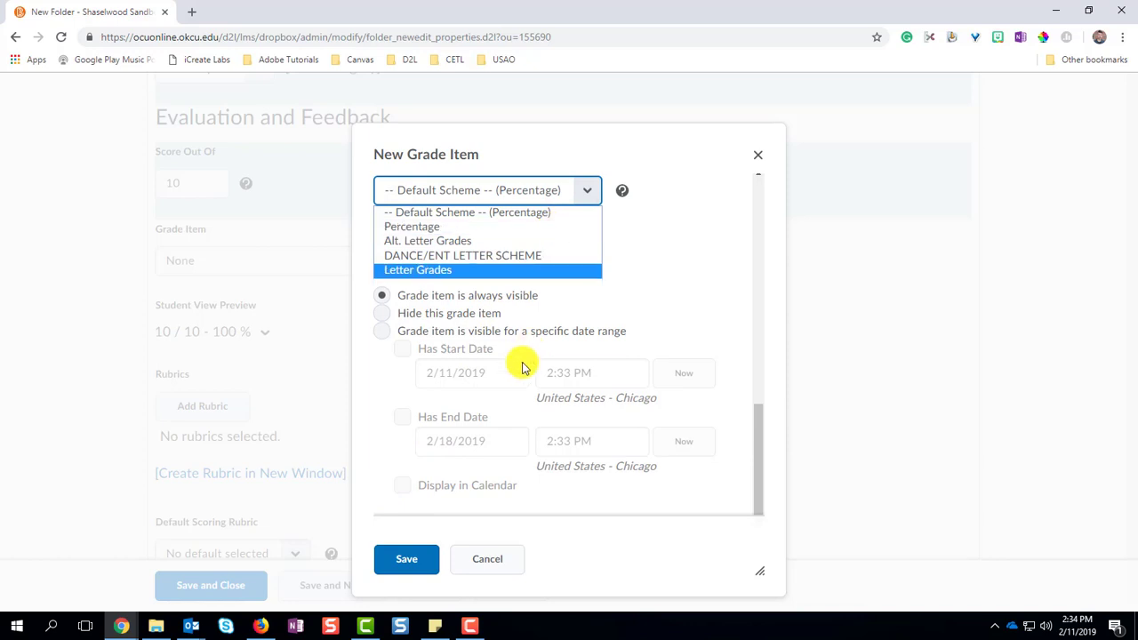
{"action": "left_click", "coordinate": [407, 556]}
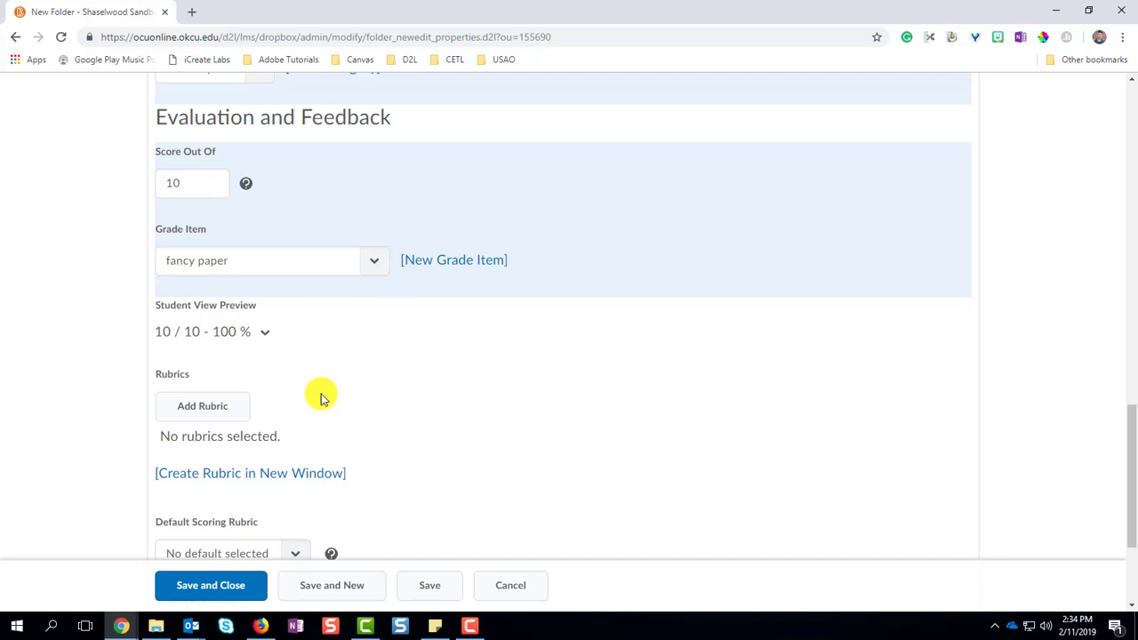
Start adding a rubric to the folder, and enlarge and reposition the rubric selection dialog
{"action": "scroll", "coordinate": [338, 382], "scroll_direction": "down", "scroll_amount": 2}
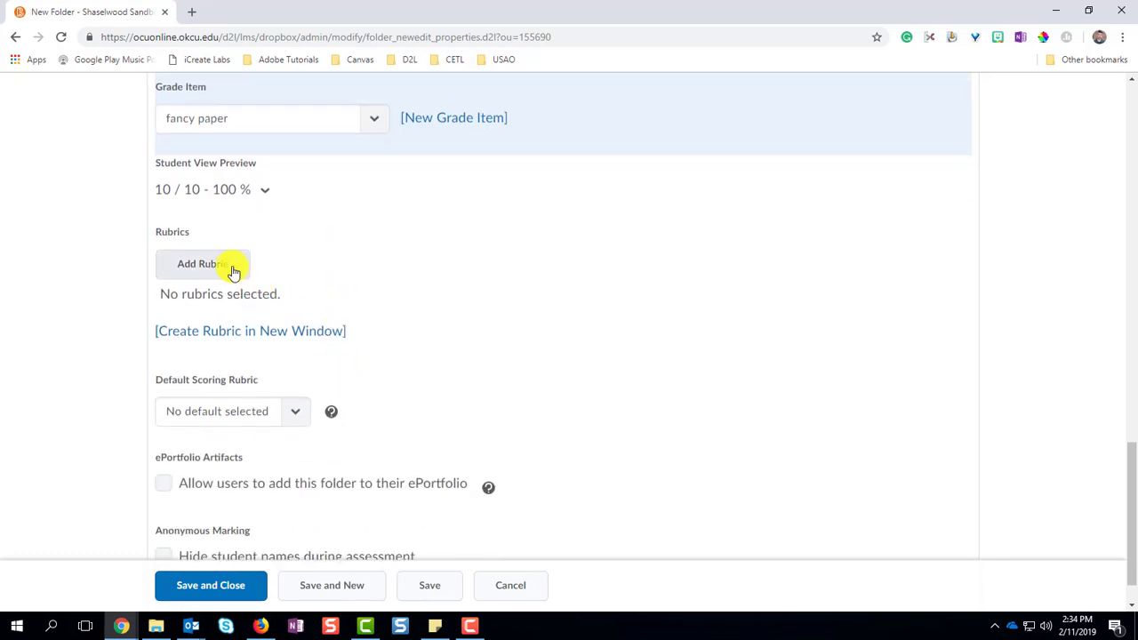
{"action": "left_click", "coordinate": [230, 271]}
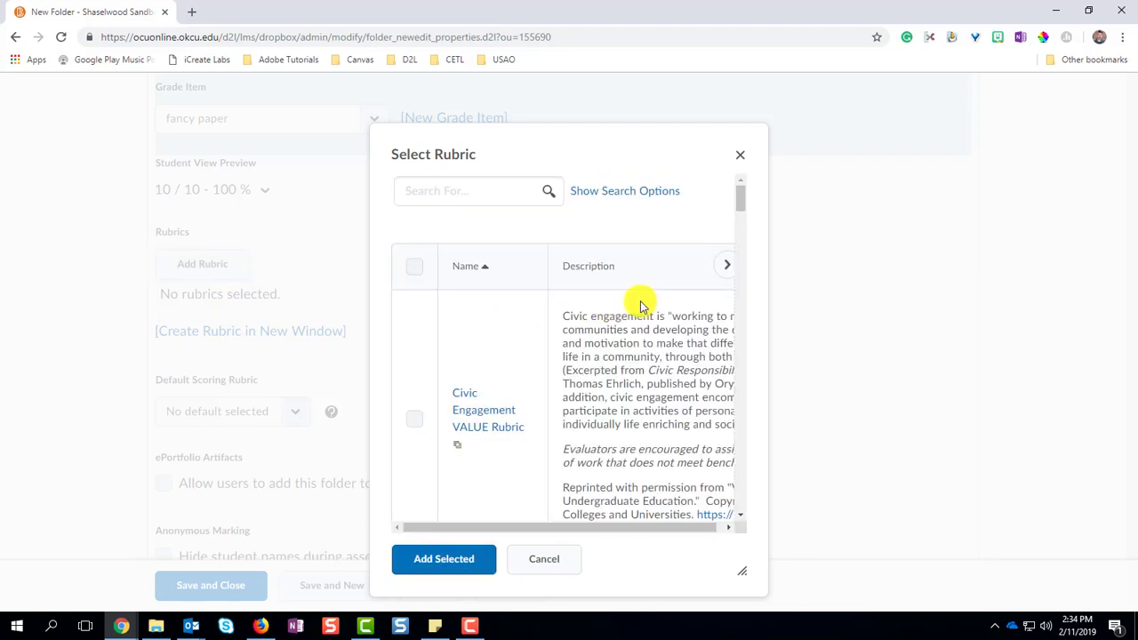
{"action": "left_click_drag", "start_coordinate": [742, 577], "coordinate": [1040, 504]}
{"action": "left_click_drag", "start_coordinate": [881, 152], "coordinate": [747, 160]}
Browse the available rubrics, select the Critical Thinking VALUE Rubric and clear that selection again
{"action": "scroll", "coordinate": [822, 302], "scroll_direction": "down", "scroll_amount": 3}
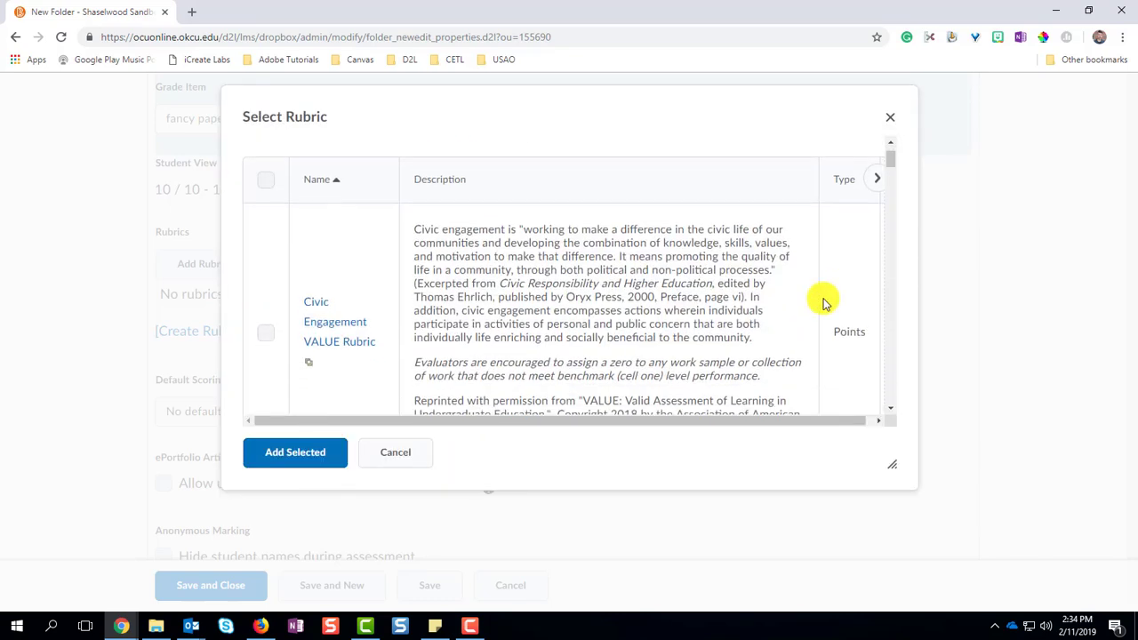
{"action": "scroll", "coordinate": [823, 302], "scroll_direction": "down", "scroll_amount": 3}
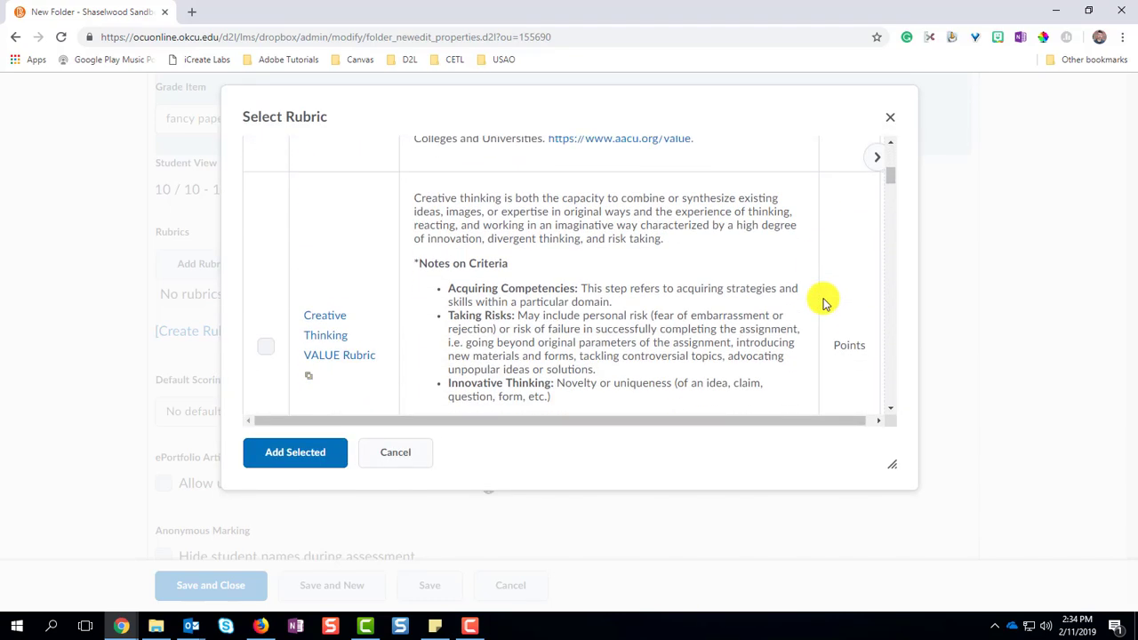
{"action": "scroll", "coordinate": [822, 302], "scroll_direction": "down", "scroll_amount": 4}
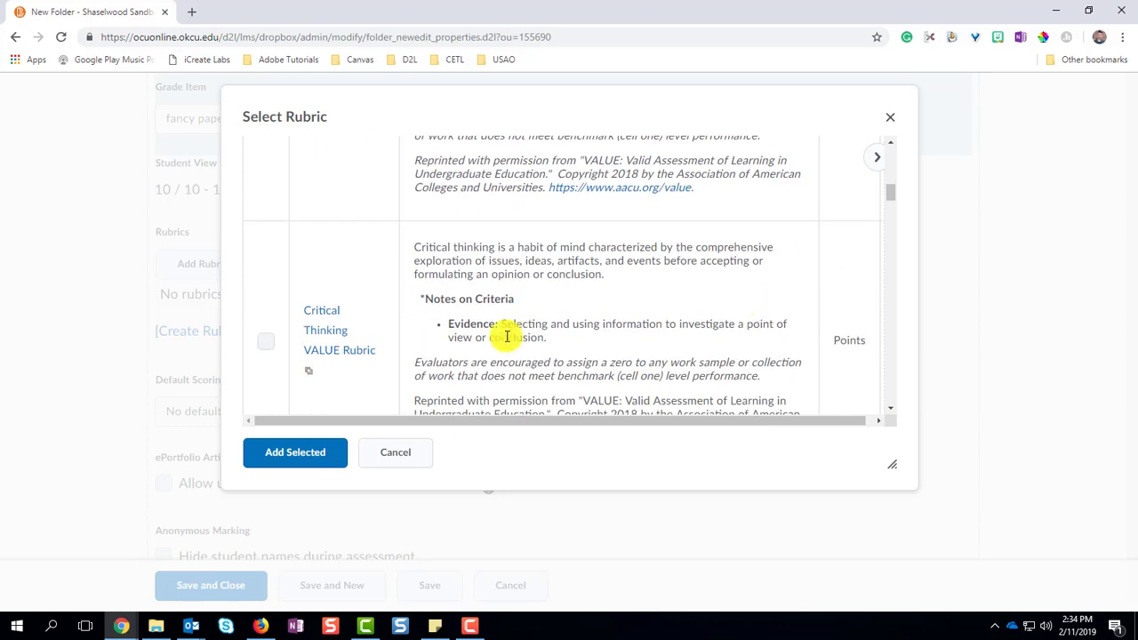
{"action": "left_click", "coordinate": [265, 341]}
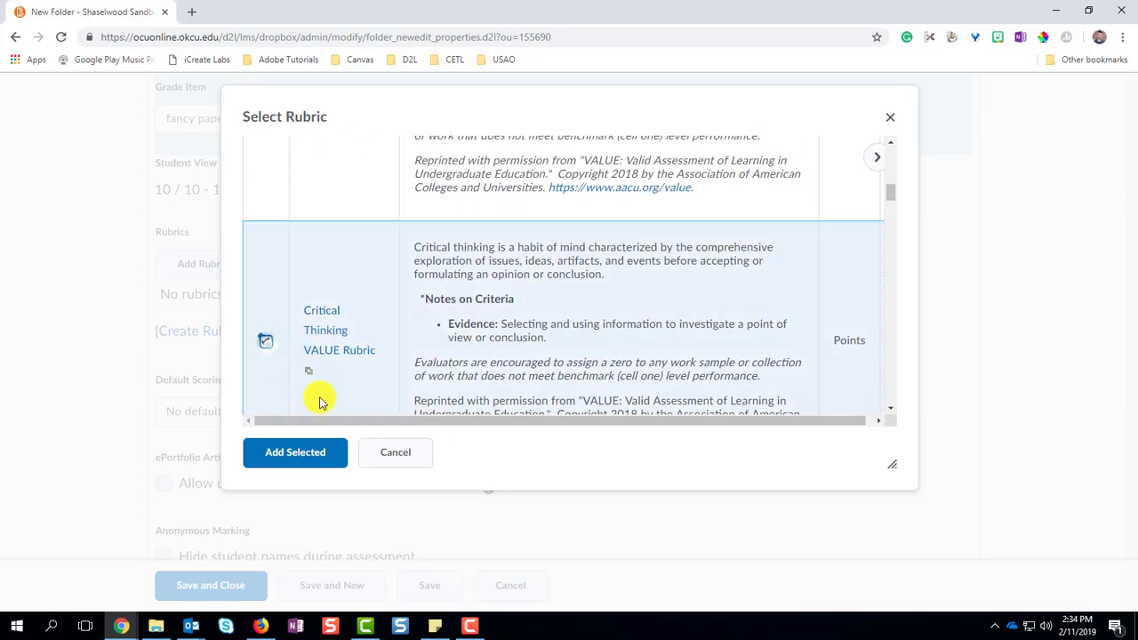
{"action": "left_click", "coordinate": [265, 342]}
Select the Written Communication VALUE Rubric at the end of the rubric list and add it to the folder
{"action": "left_click_drag", "start_coordinate": [892, 197], "coordinate": [880, 412]}
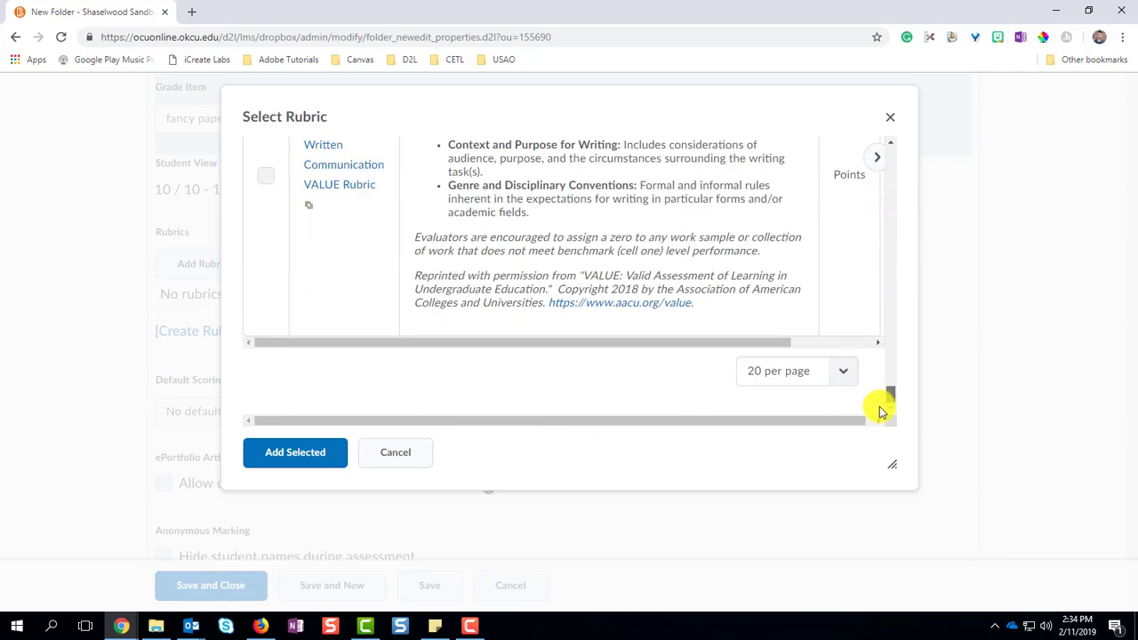
{"action": "left_click", "coordinate": [266, 181]}
{"action": "left_click", "coordinate": [311, 452]}
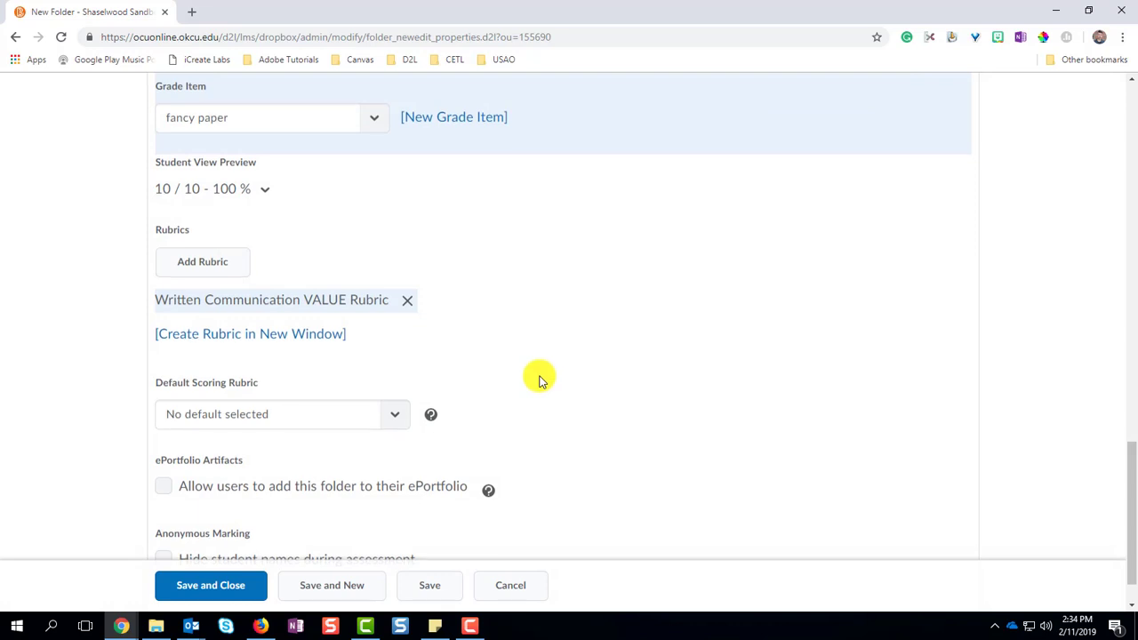
Save and close the new dropbox folder, and check its entry under the Final Paper category in the folder list
{"action": "scroll", "coordinate": [540, 378], "scroll_direction": "down", "scroll_amount": 1}
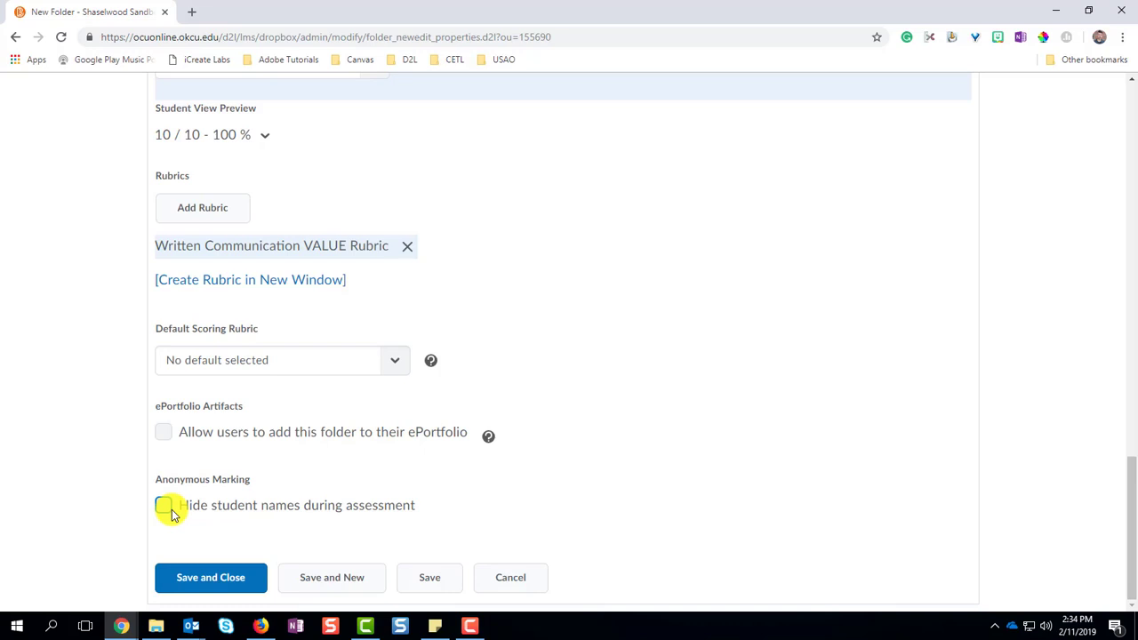
{"action": "left_click", "coordinate": [231, 586]}
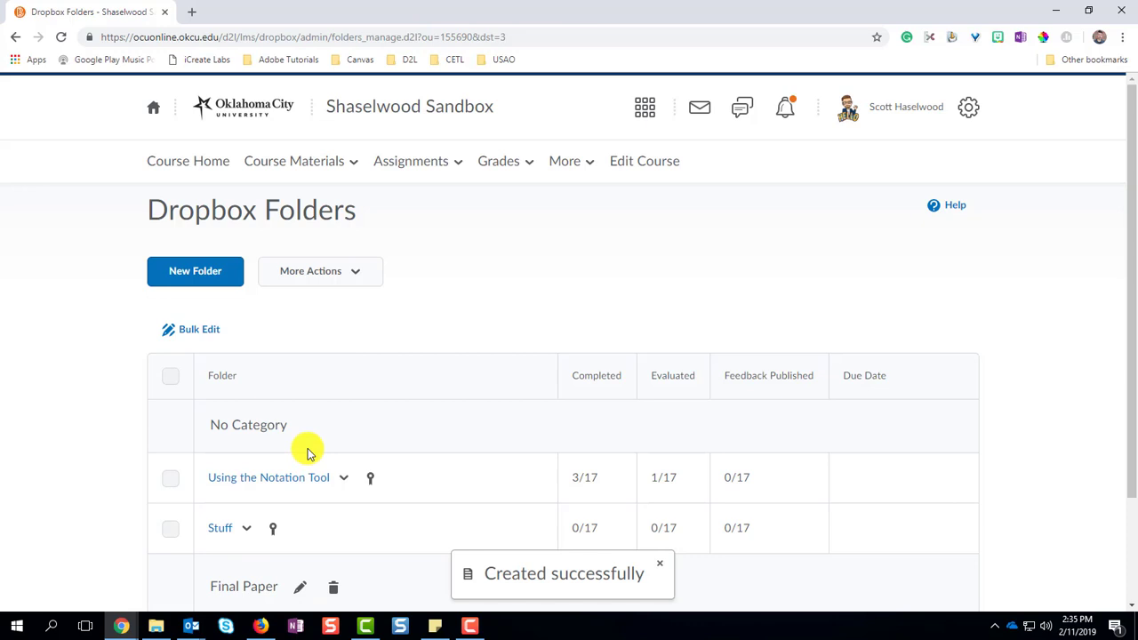
{"action": "scroll", "coordinate": [313, 387], "scroll_direction": "down", "scroll_amount": 2}
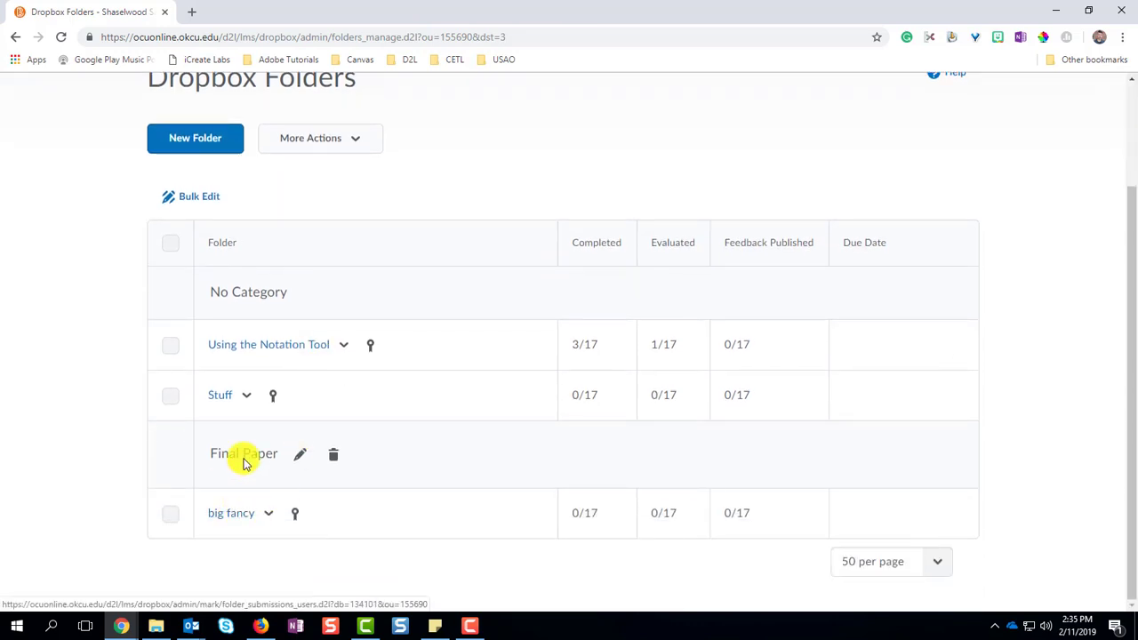
{"action": "scroll", "coordinate": [430, 382], "scroll_direction": "up", "scroll_amount": 2}
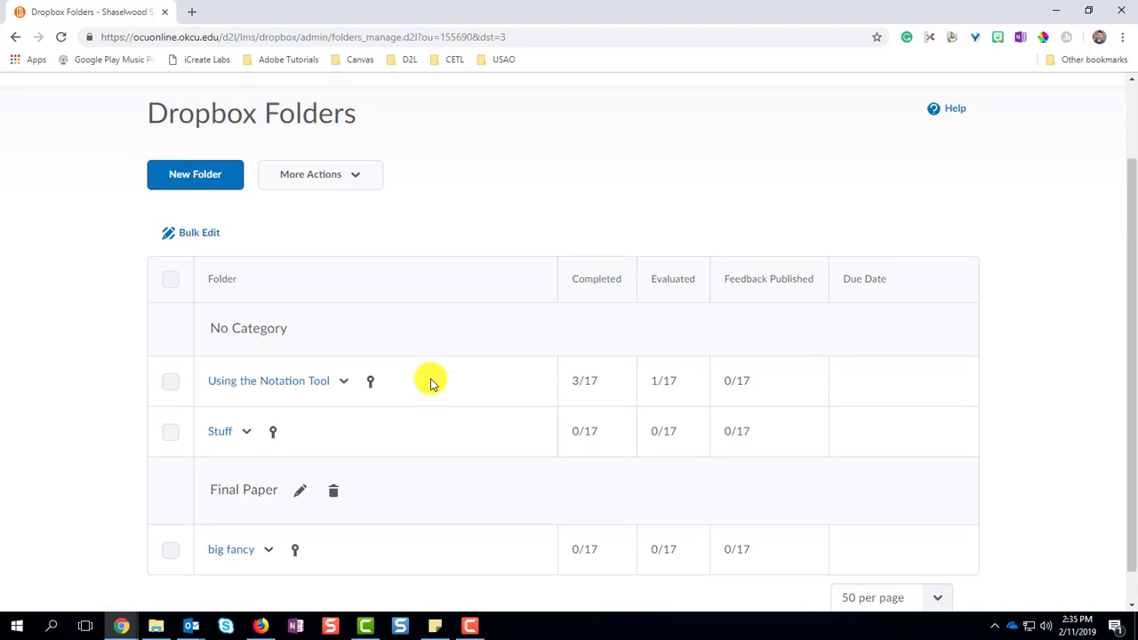